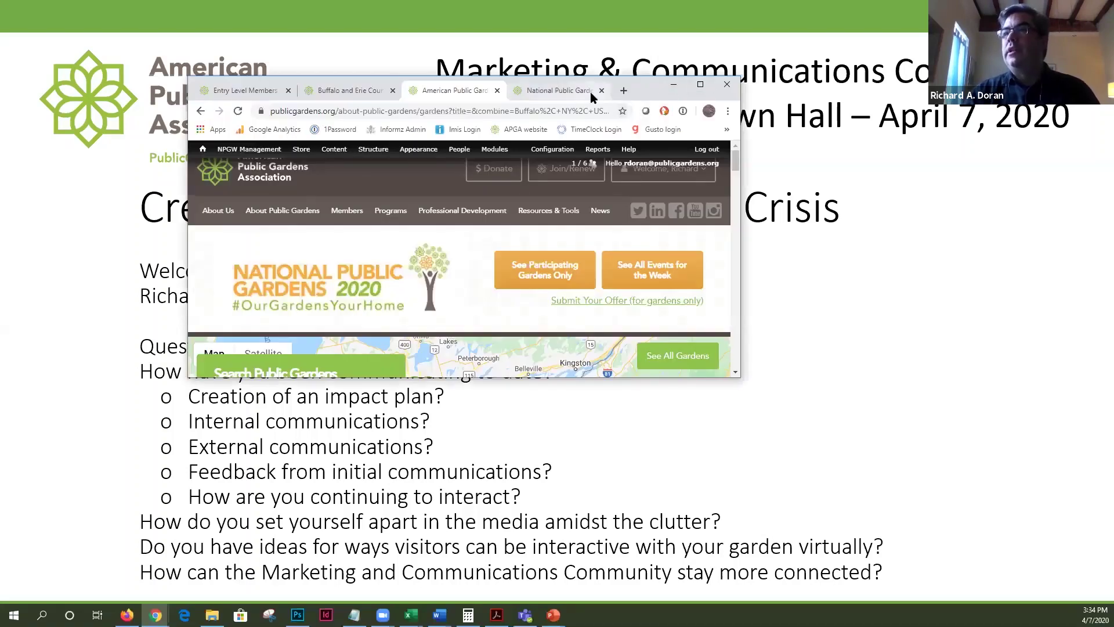
Switch to the National Public Gardens 2020 page and maximize the browser window.
click(583, 90)
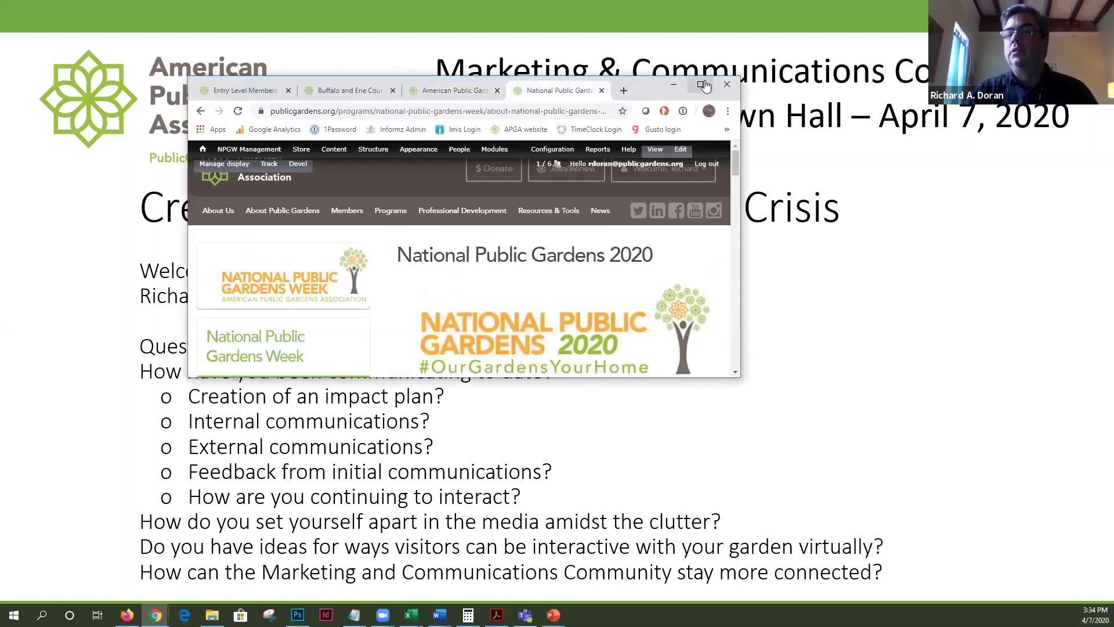
click(702, 85)
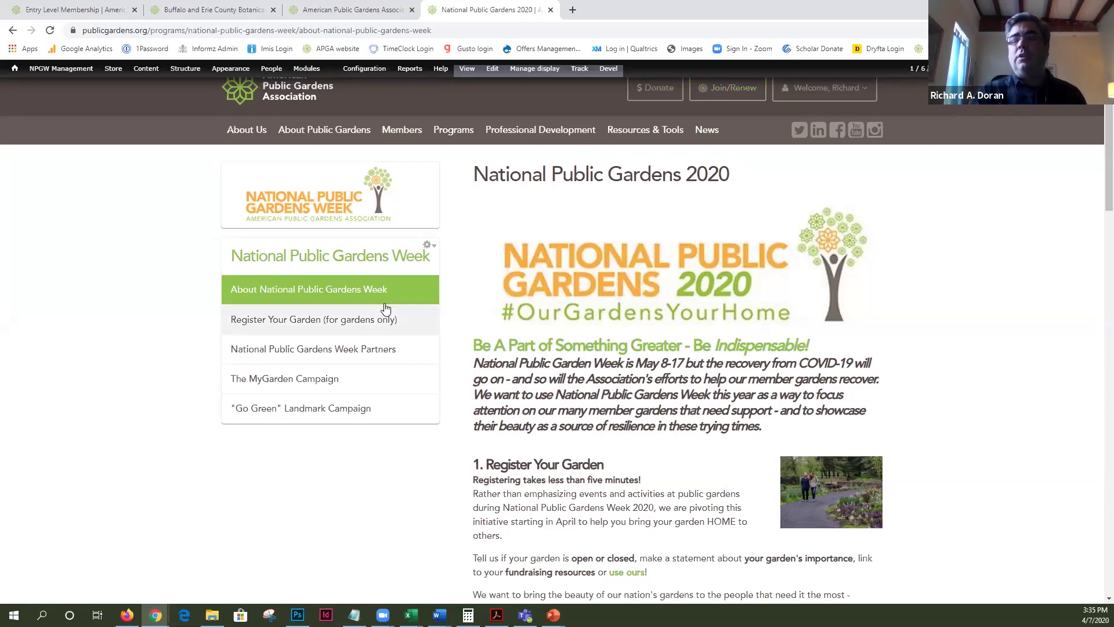
Open 'Register Your Garden (for gardens only)' and scroll through the blank Create NPGW Participation form.
click(361, 323)
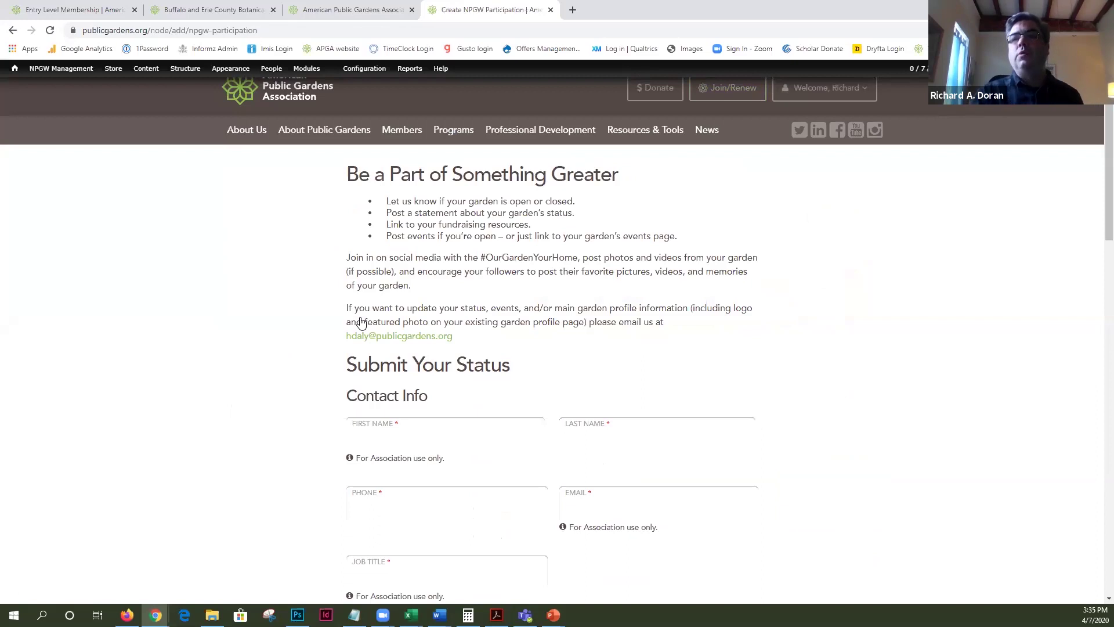
scroll(298, 342, down, 5)
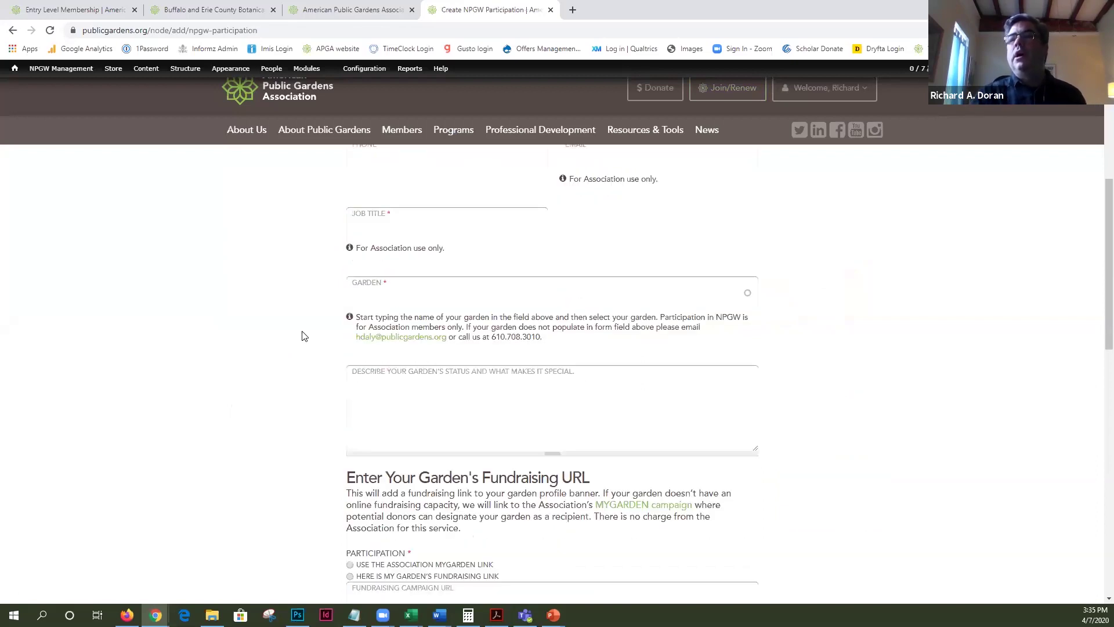
scroll(302, 336, up, 1)
scroll(301, 335, down, 3)
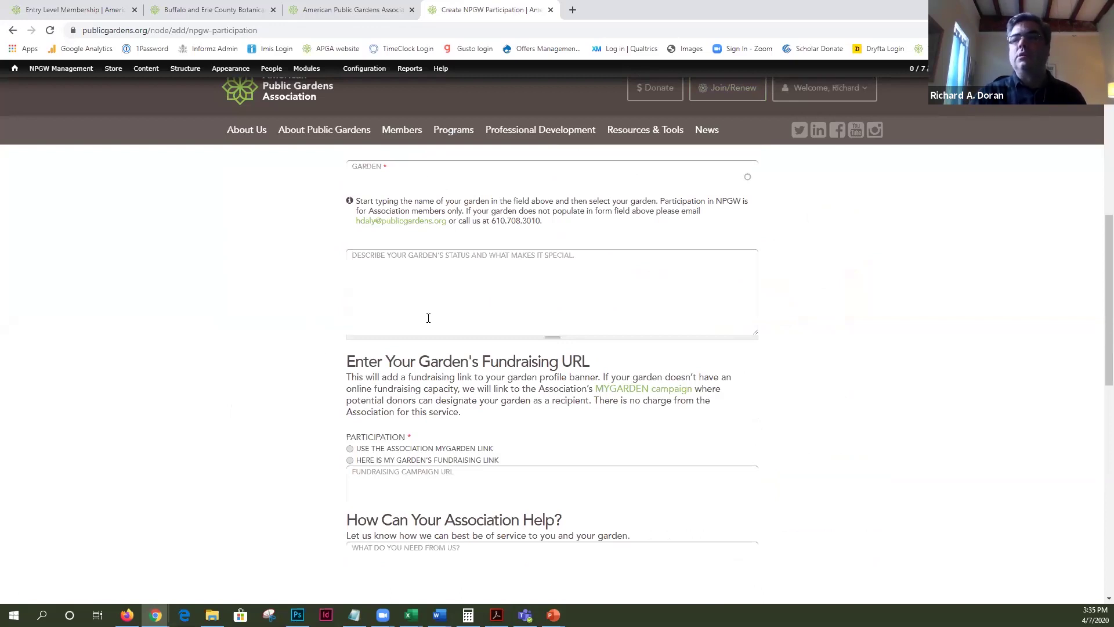
scroll(428, 318, down, 3)
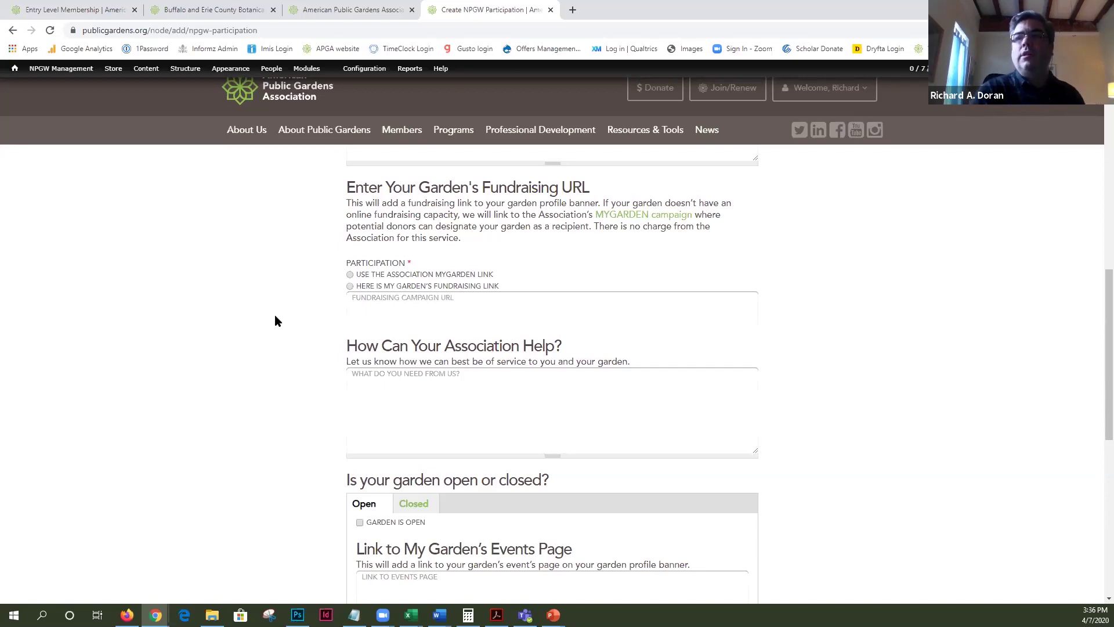
scroll(278, 320, down, 2)
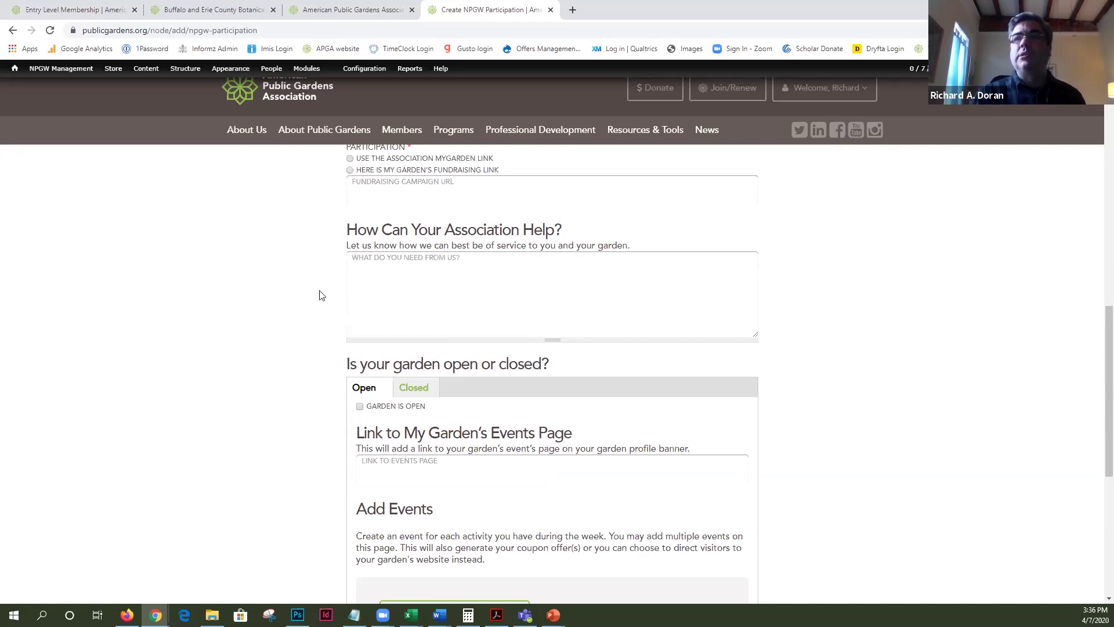
scroll(320, 294, down, 1)
scroll(322, 295, down, 2)
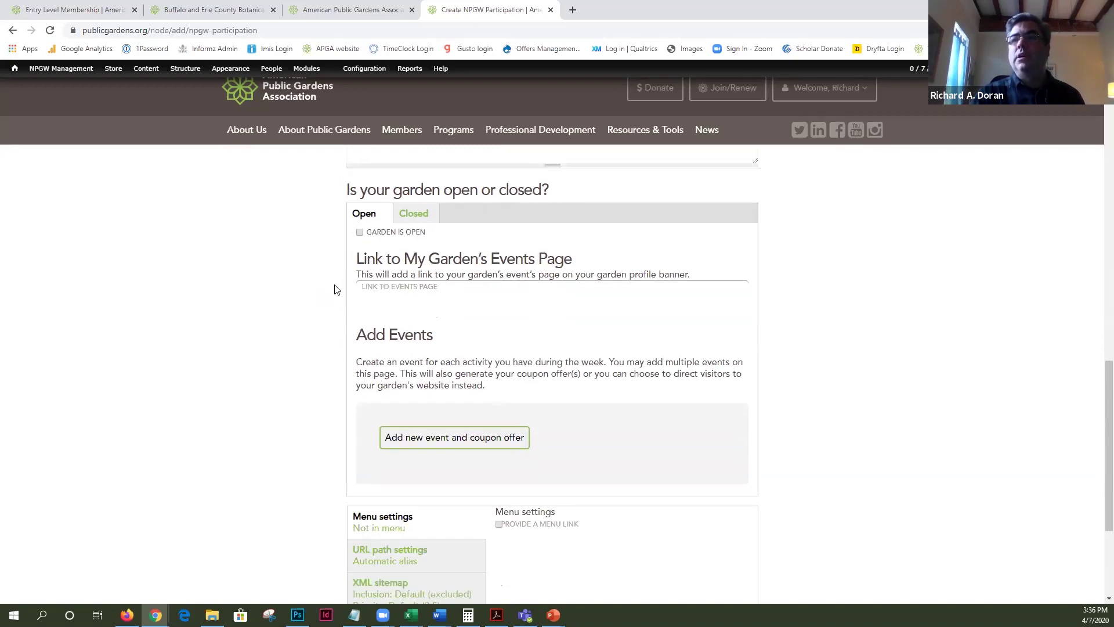
click(420, 220)
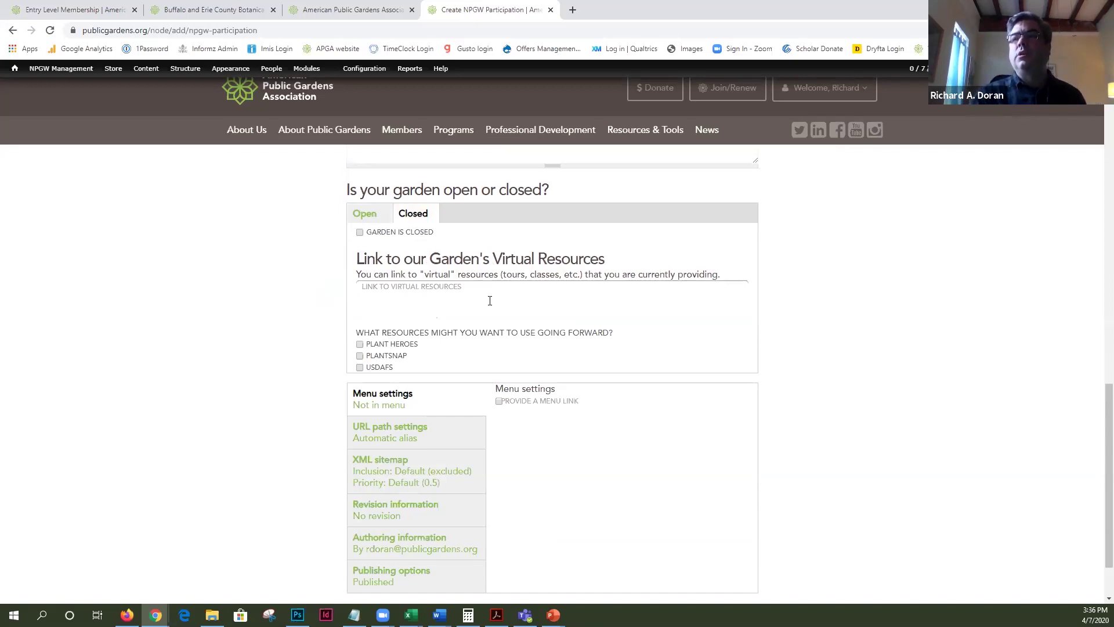
click(370, 214)
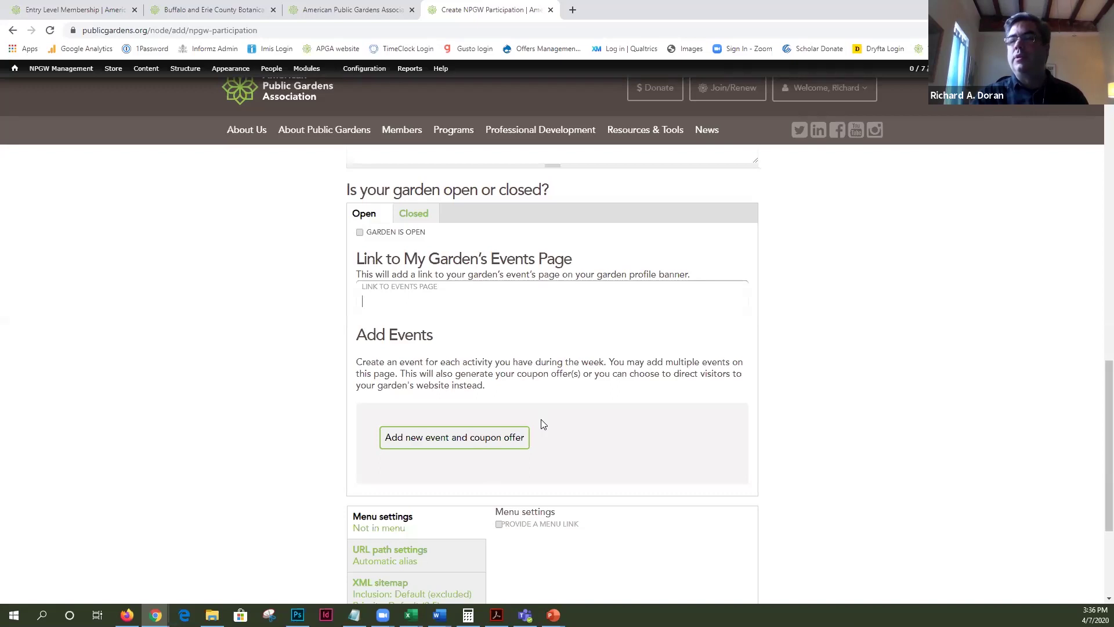
scroll(542, 421, down, 3)
scroll(542, 423, up, 3)
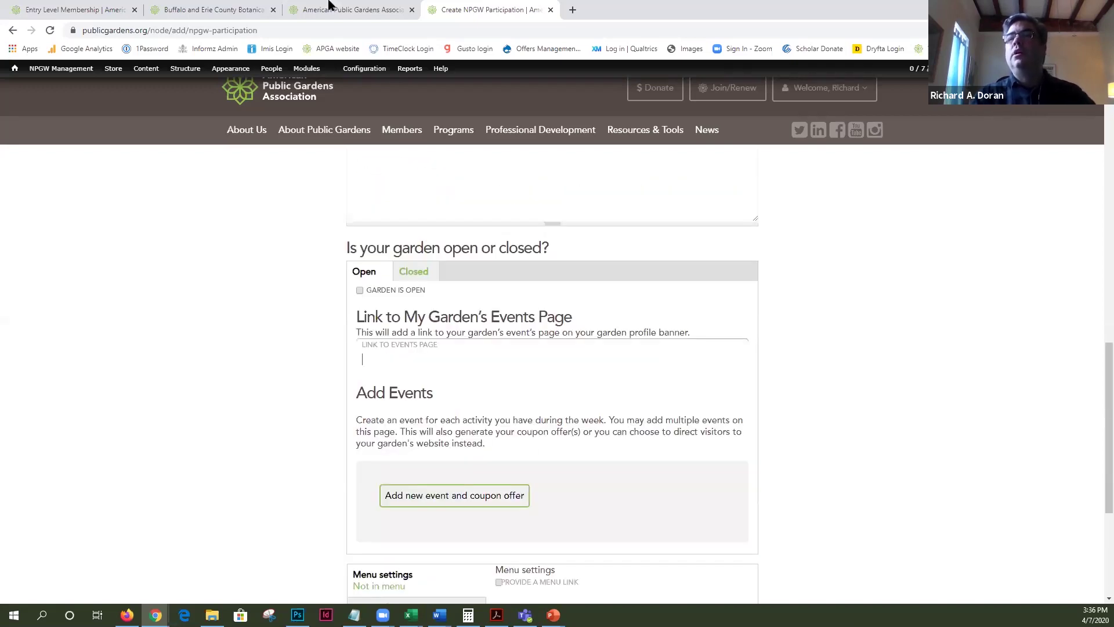
Select the red Buffalo marker on the gardens map, then view the Buffalo and Erie County Botanical Gardens profile.
click(328, 7)
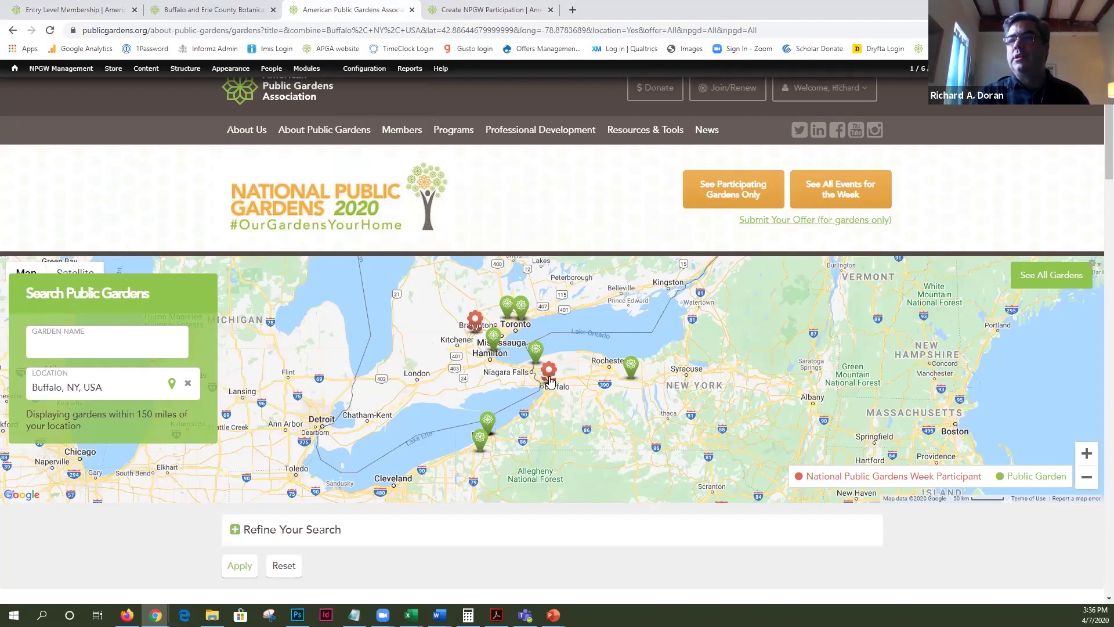
click(549, 376)
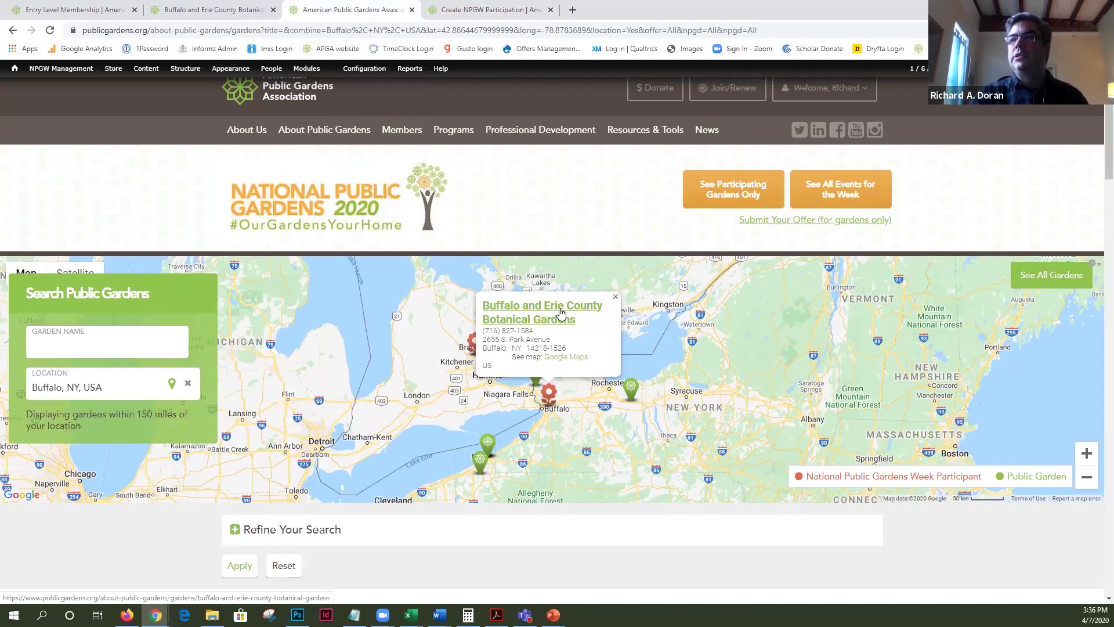
click(224, 10)
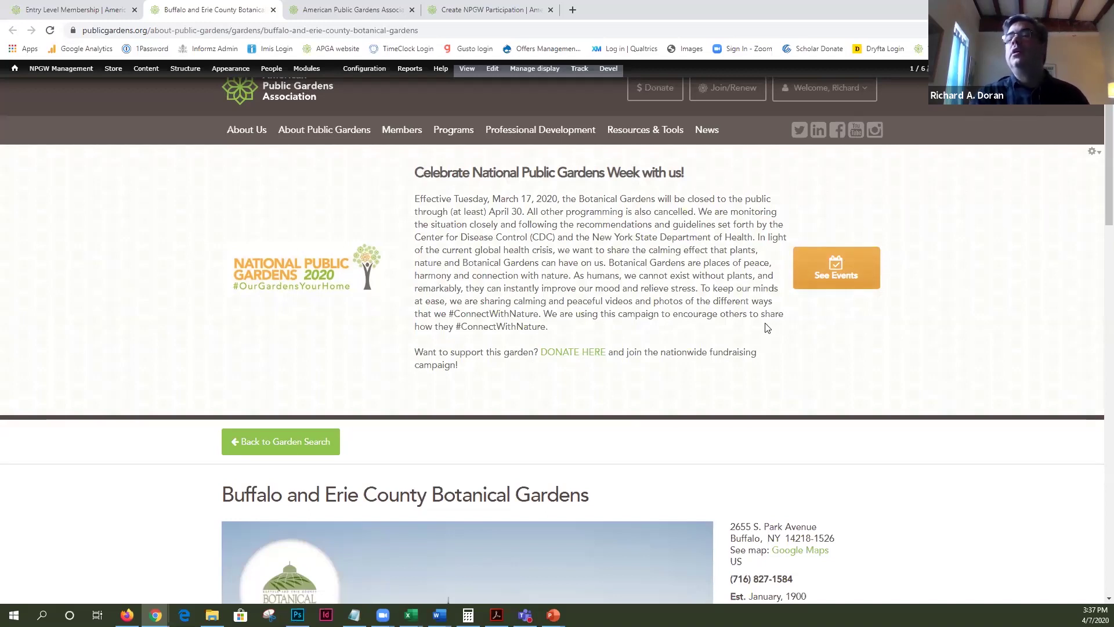
scroll(771, 336, down, 3)
scroll(775, 346, up, 3)
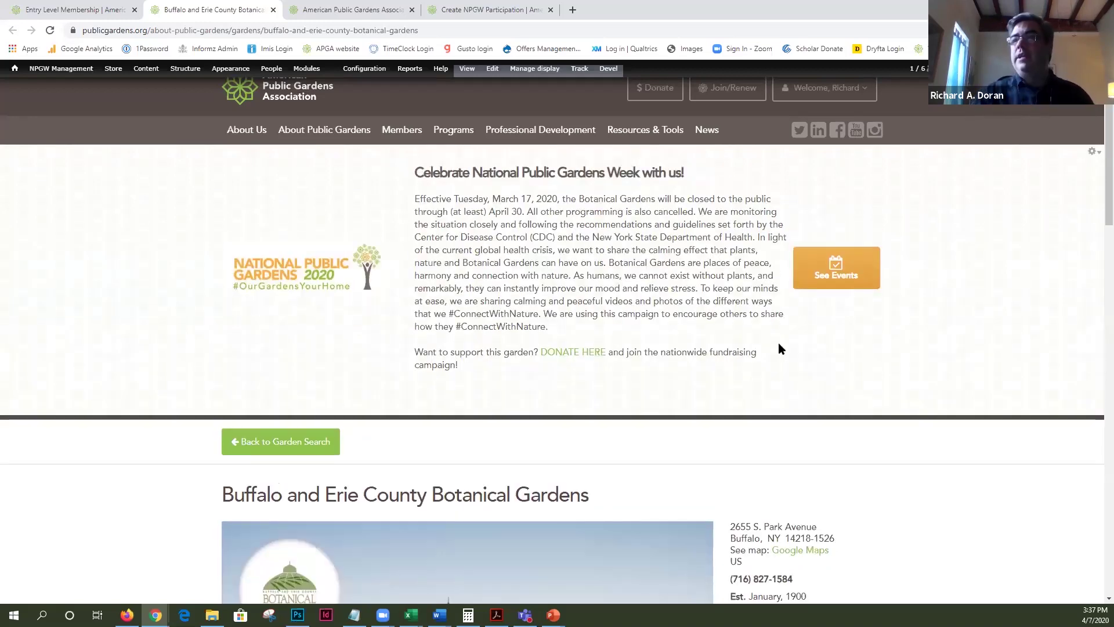
From the garden's See Events page, clear the Garden Name filter and view all NPGW event offers.
click(824, 275)
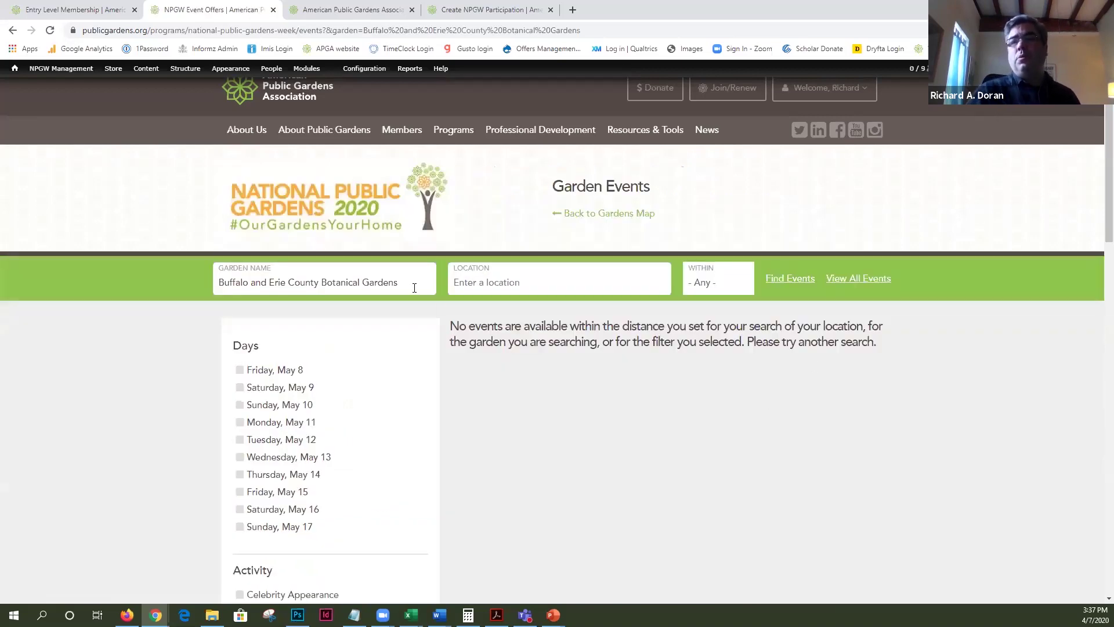
drag(411, 288, 144, 282)
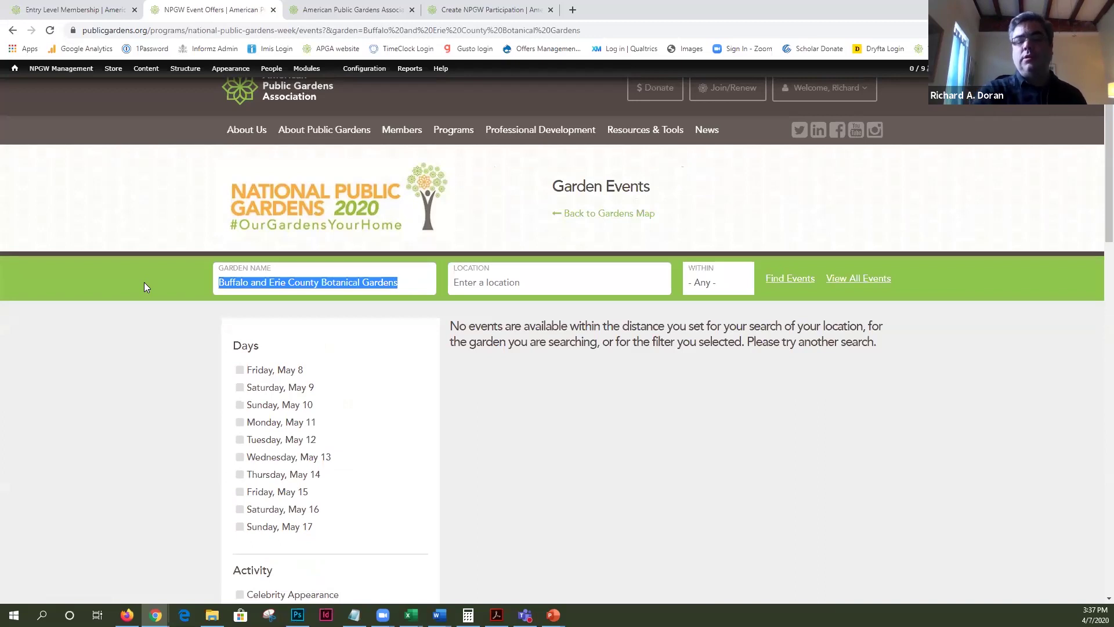
key(BackSpace)
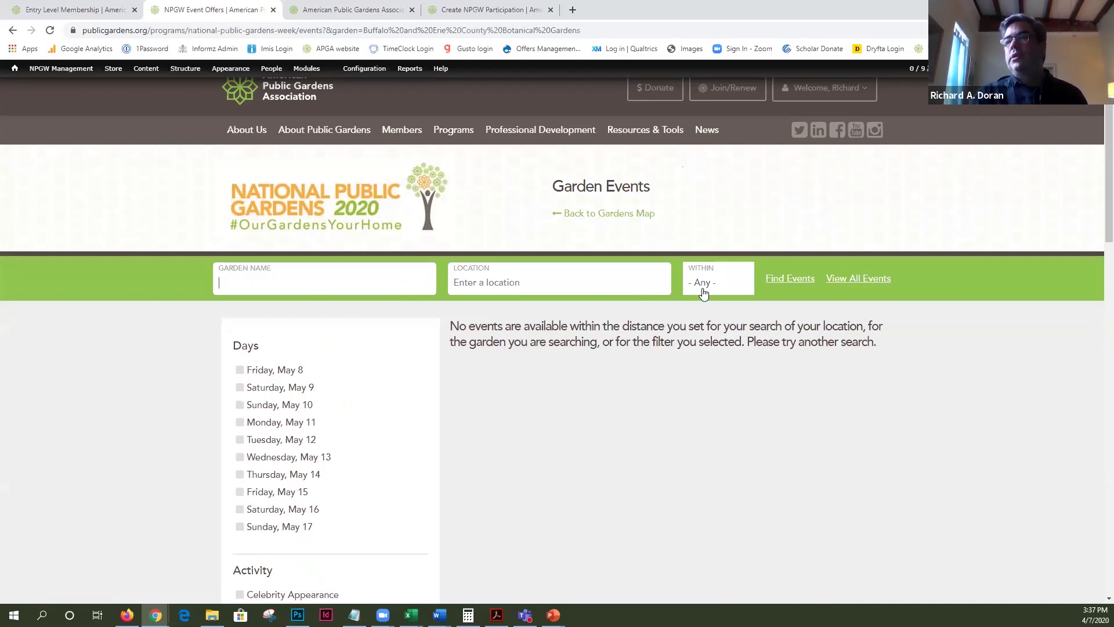
click(830, 279)
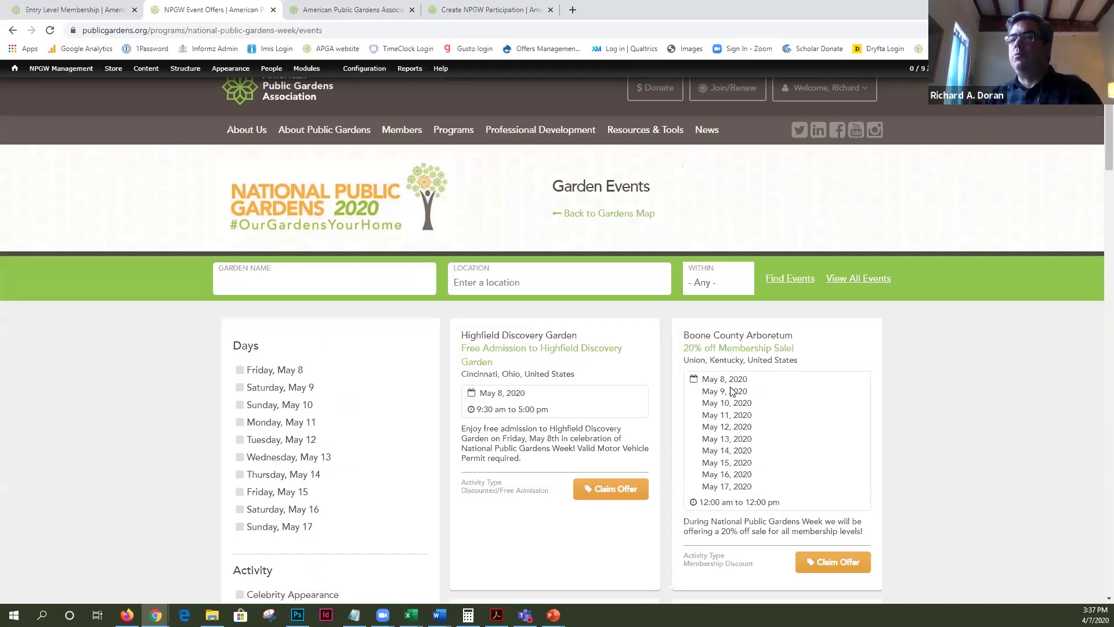
scroll(732, 391, down, 5)
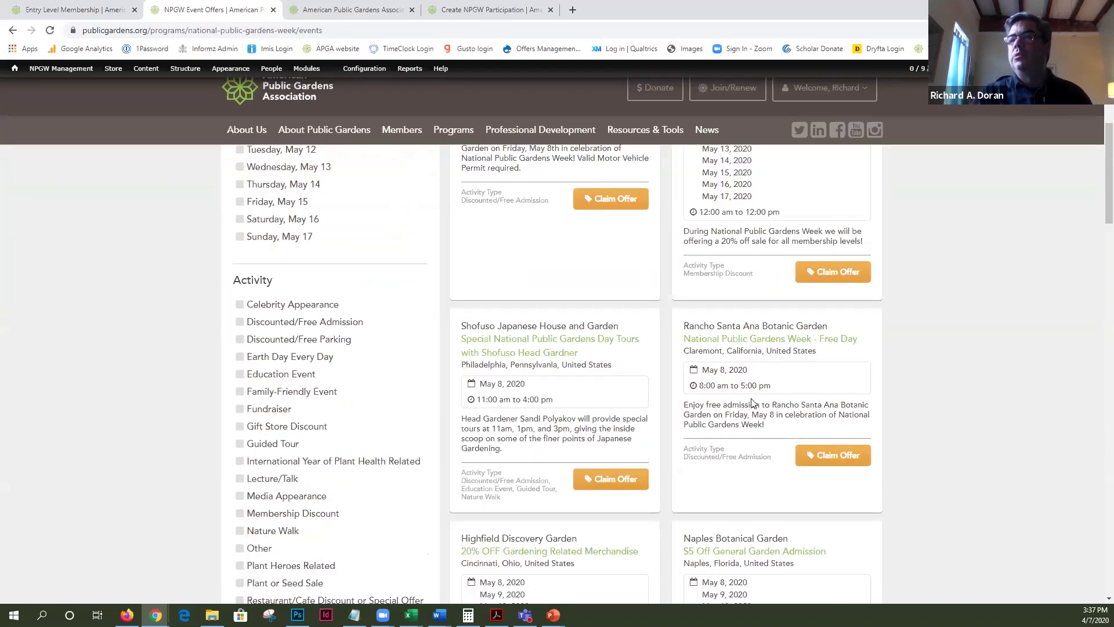
scroll(752, 400, down, 3)
scroll(679, 392, up, 3)
scroll(610, 384, down, 1)
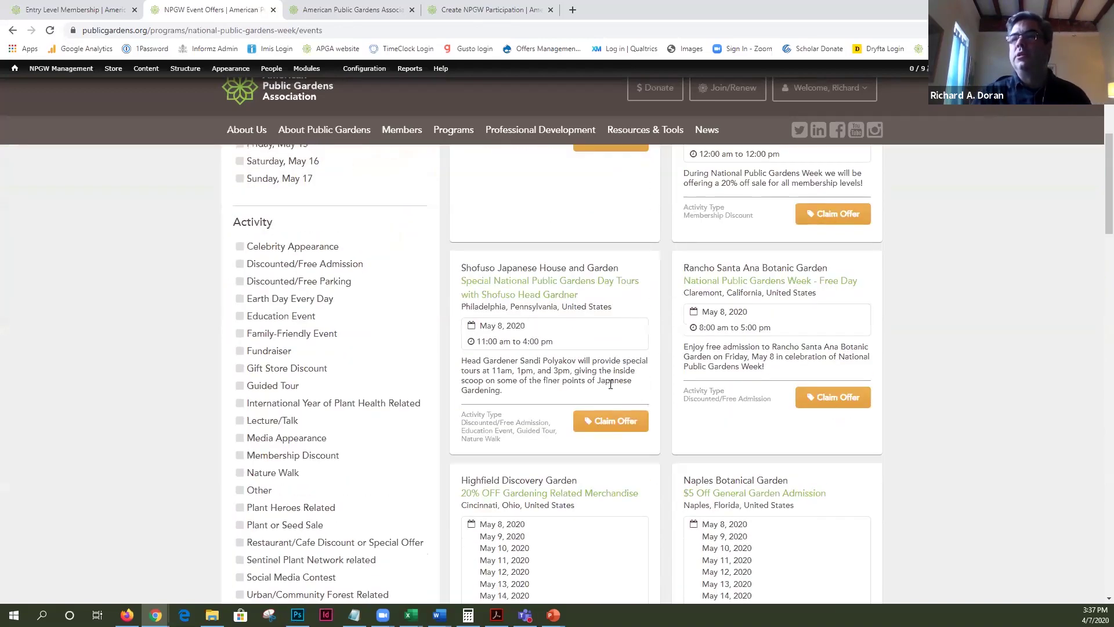
scroll(611, 384, up, 4)
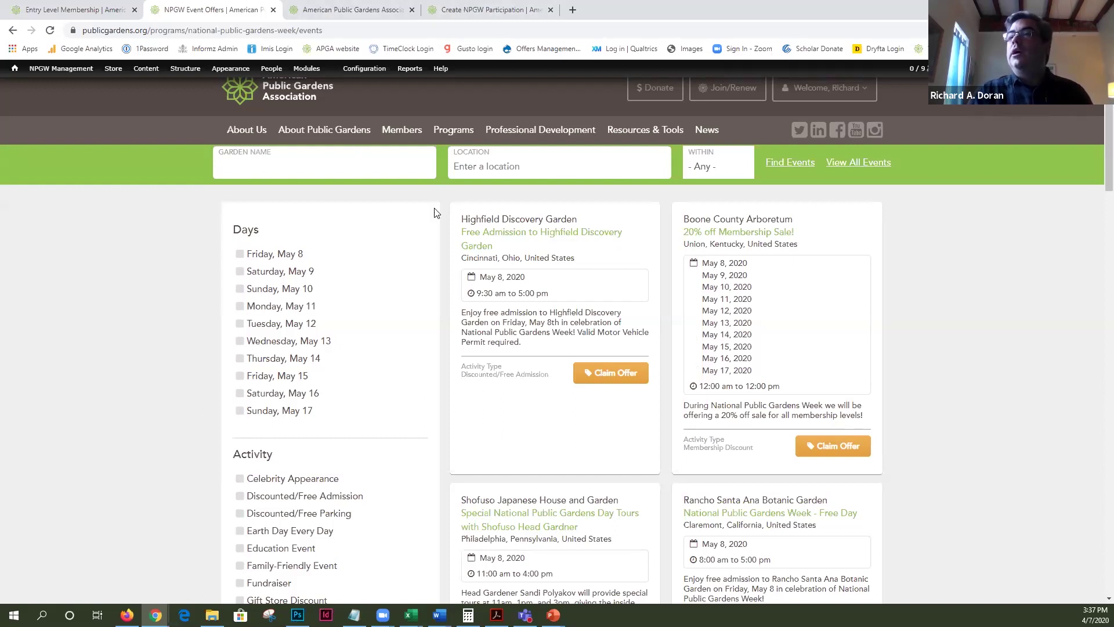
Return to the Entry Level Membership tab after a brief look at the garden map tab.
click(60, 10)
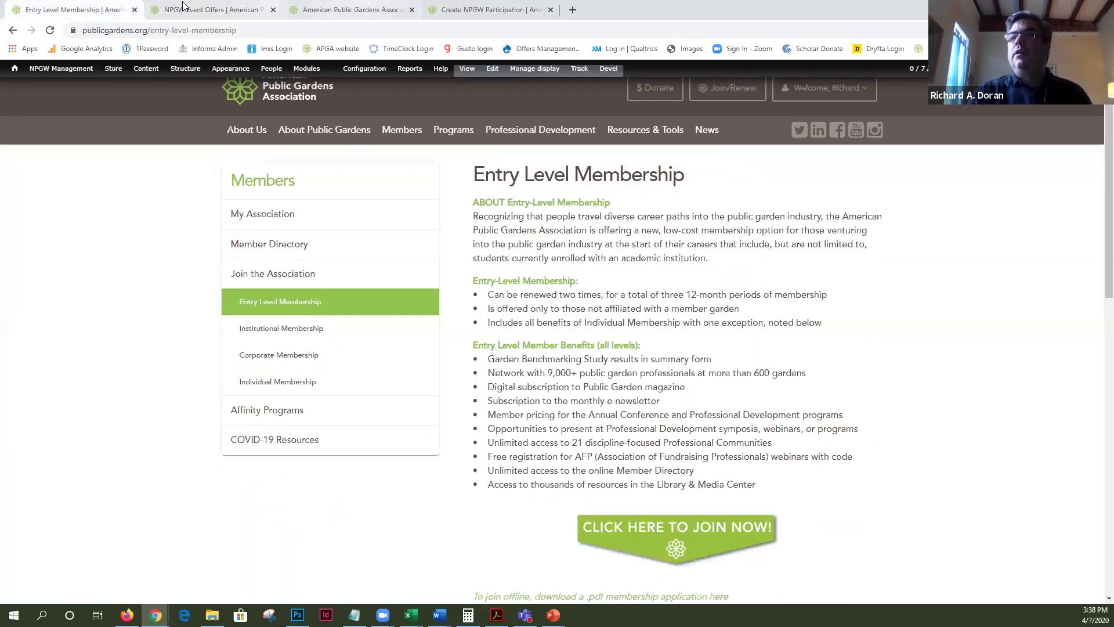
key(ctrl+3)
click(63, 9)
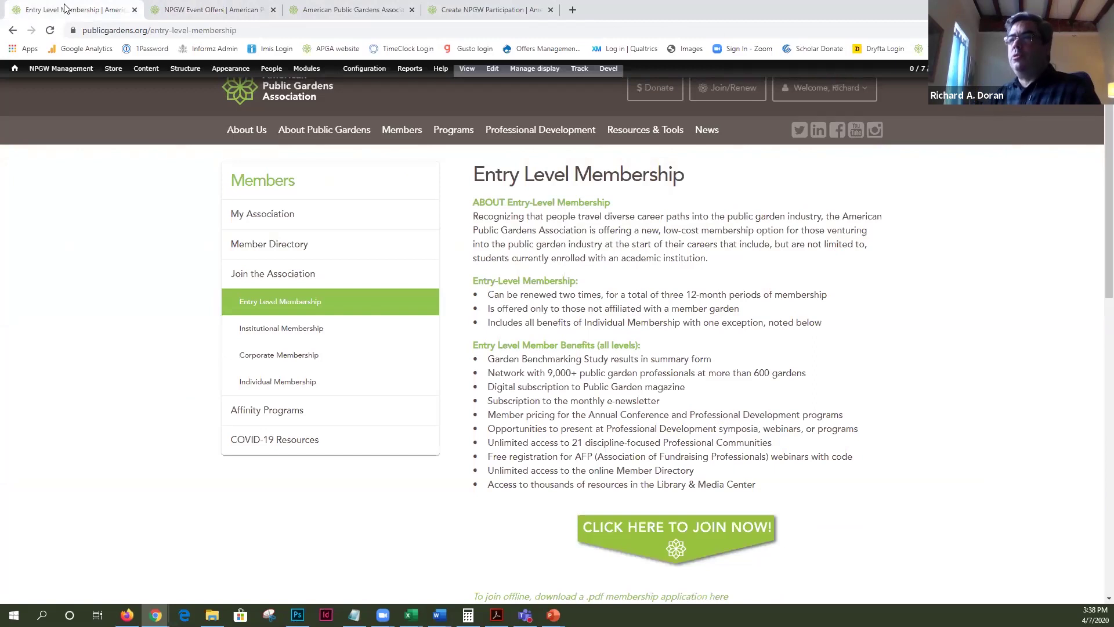